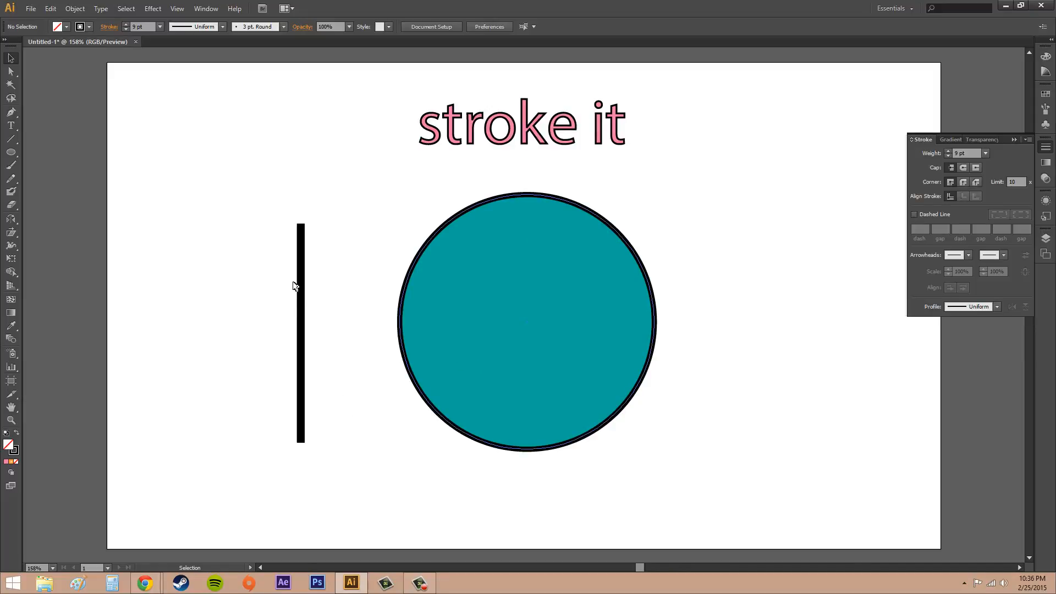
- Inspect the strokes of the vertical line, the teal circle and the "stroke it" text one after another
click(300, 250)
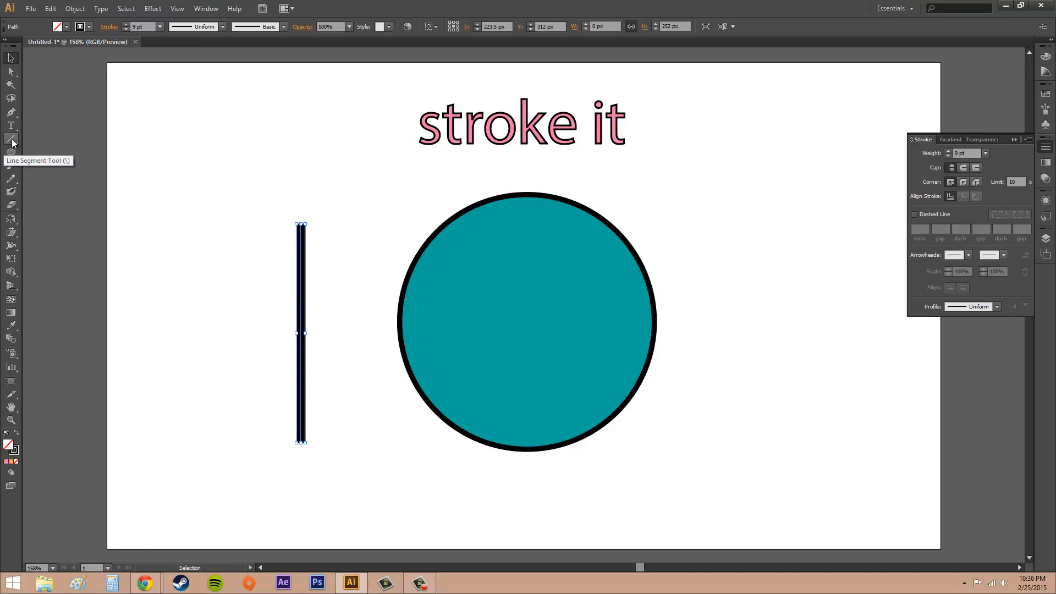
click(528, 278)
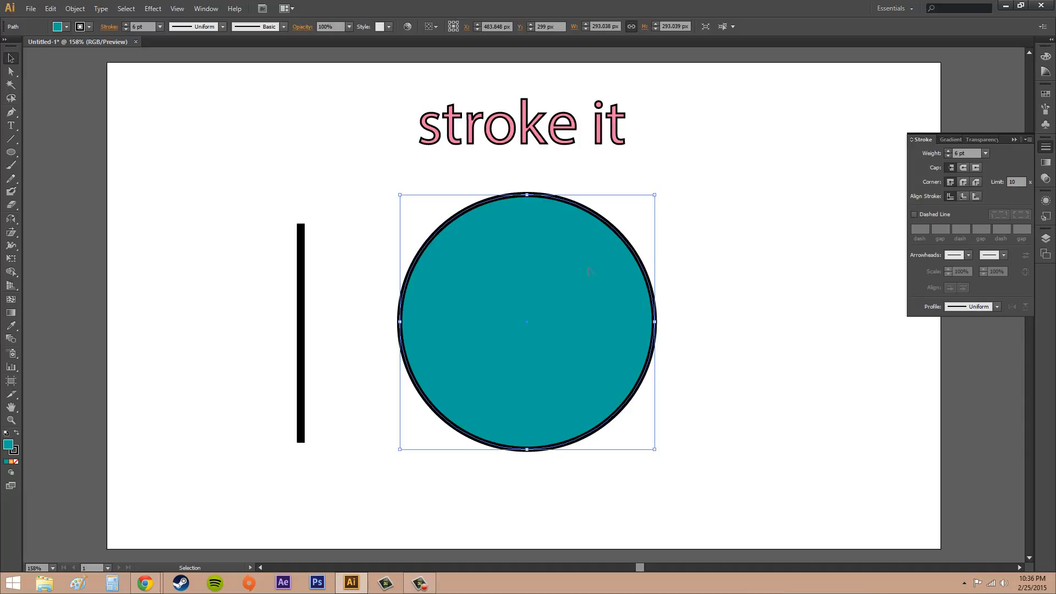
click(522, 126)
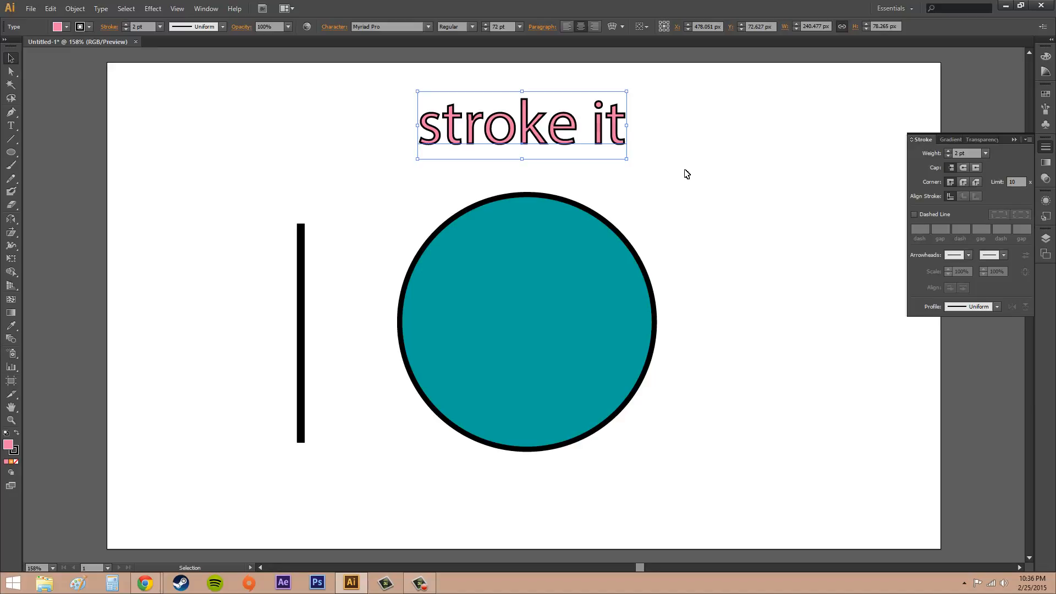
click(754, 199)
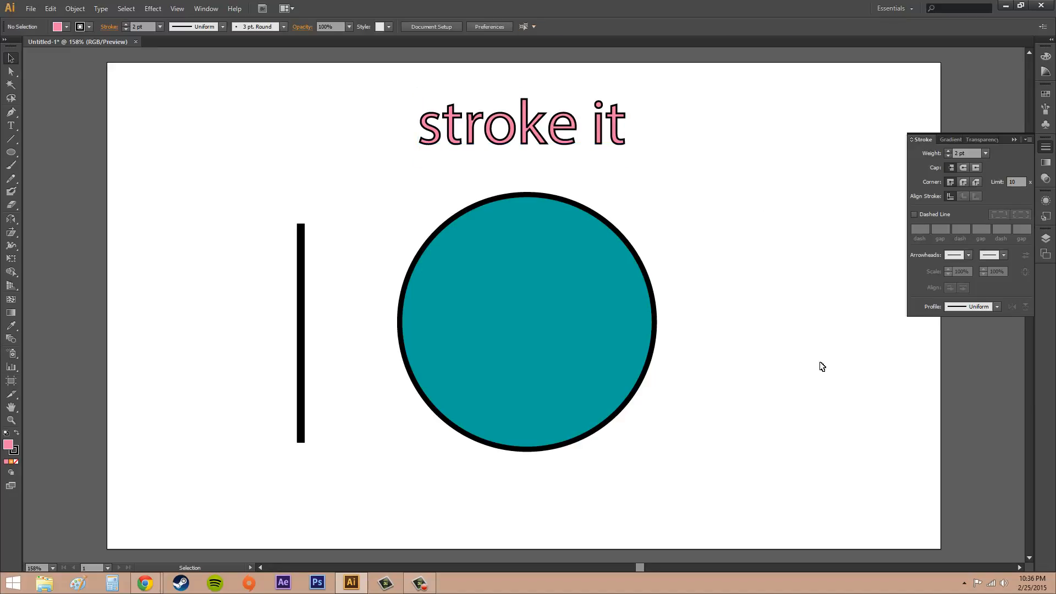
click(419, 583)
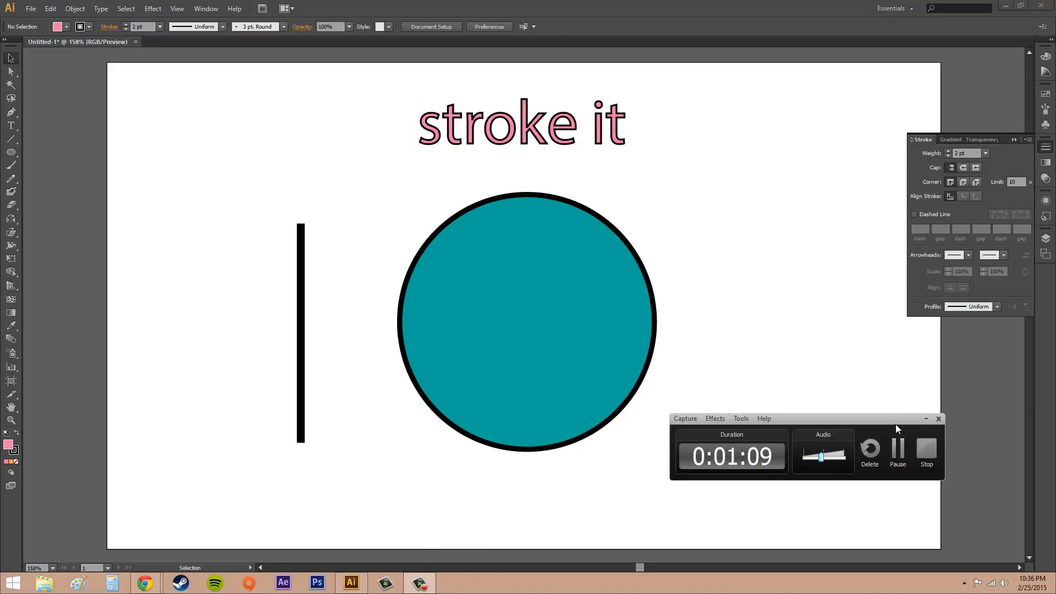
drag(895, 424, 1055, 428)
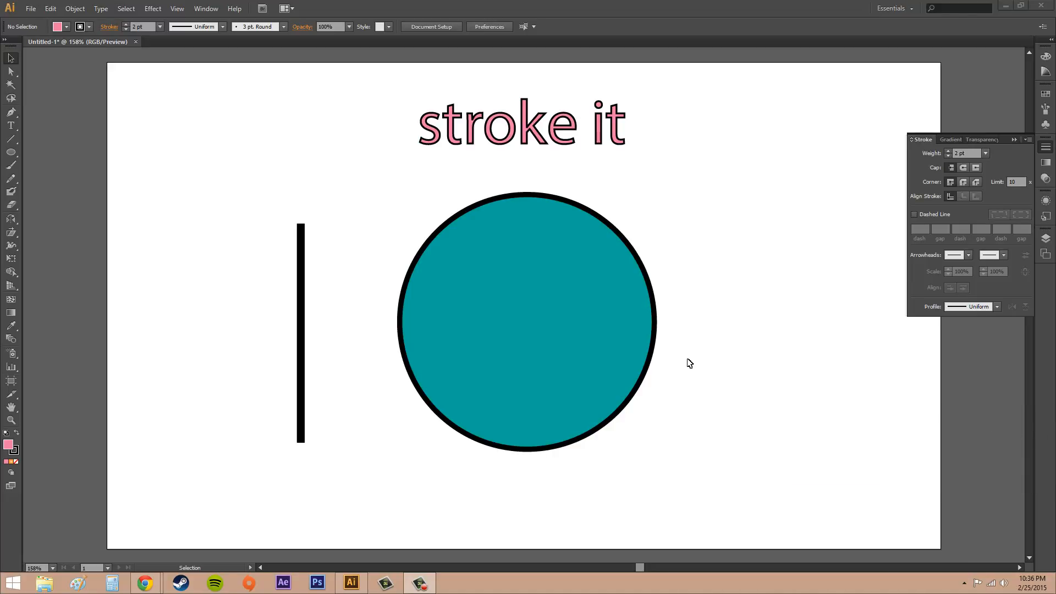
- Set the teal circle's stroke weight to 1 pt and deselect it
click(637, 335)
click(581, 314)
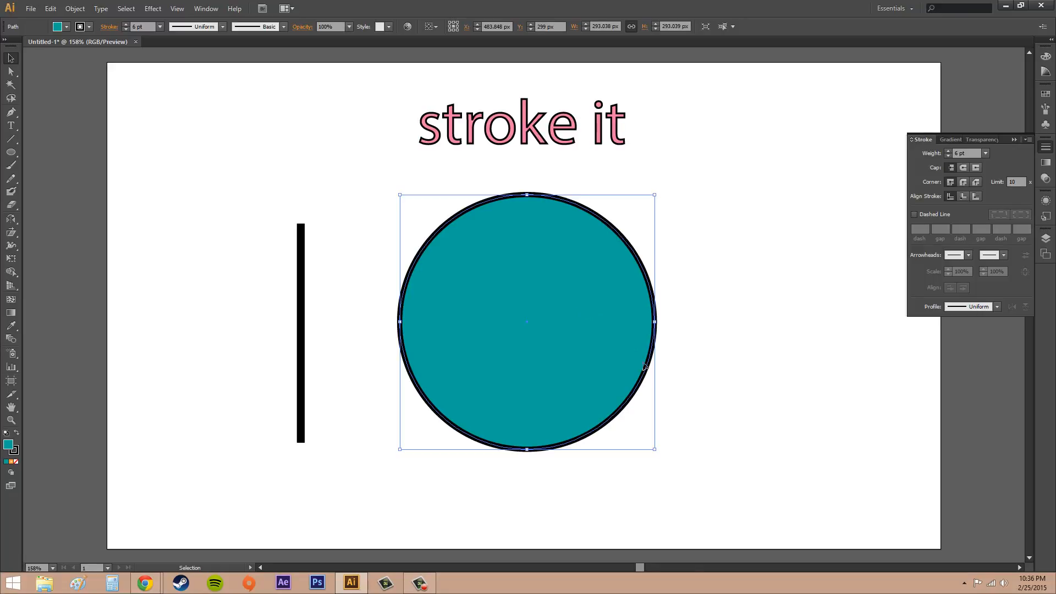
click(986, 153)
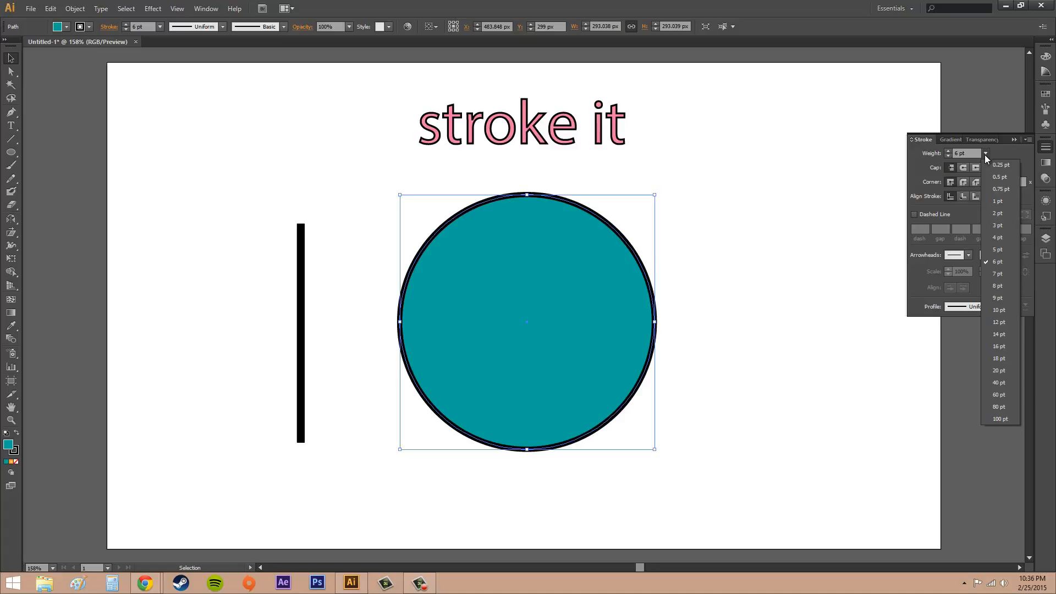
click(1001, 202)
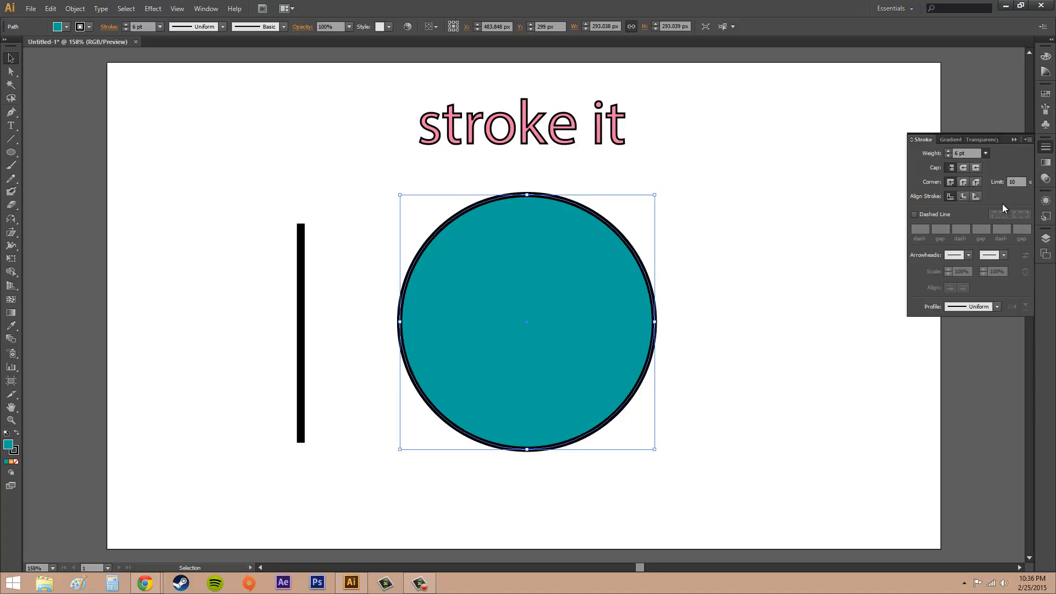
click(793, 254)
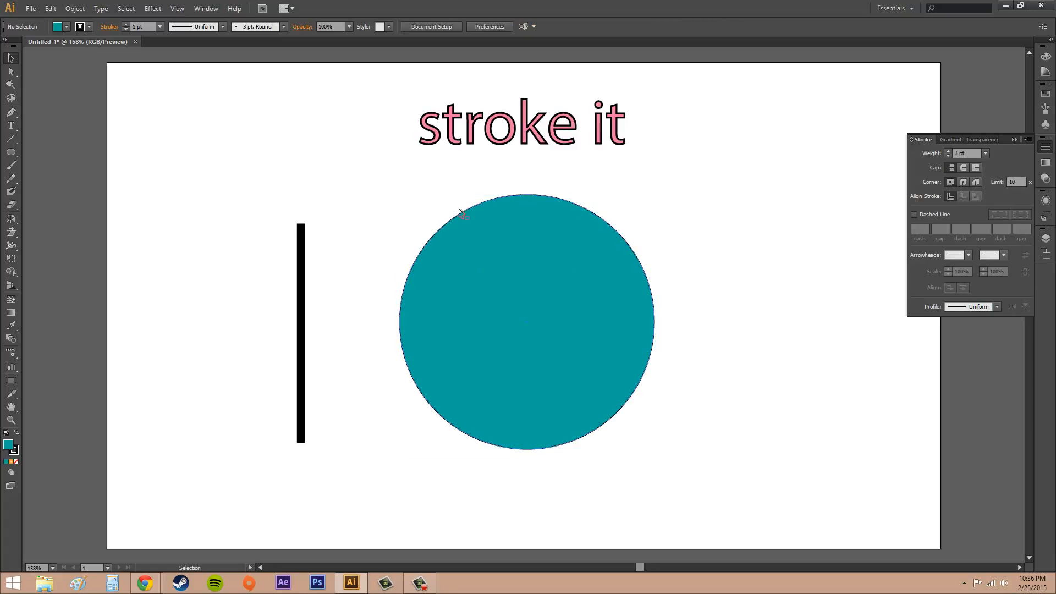
- Set the teal circle's stroke weight to 9 pt and deselect it
click(987, 154)
click(998, 302)
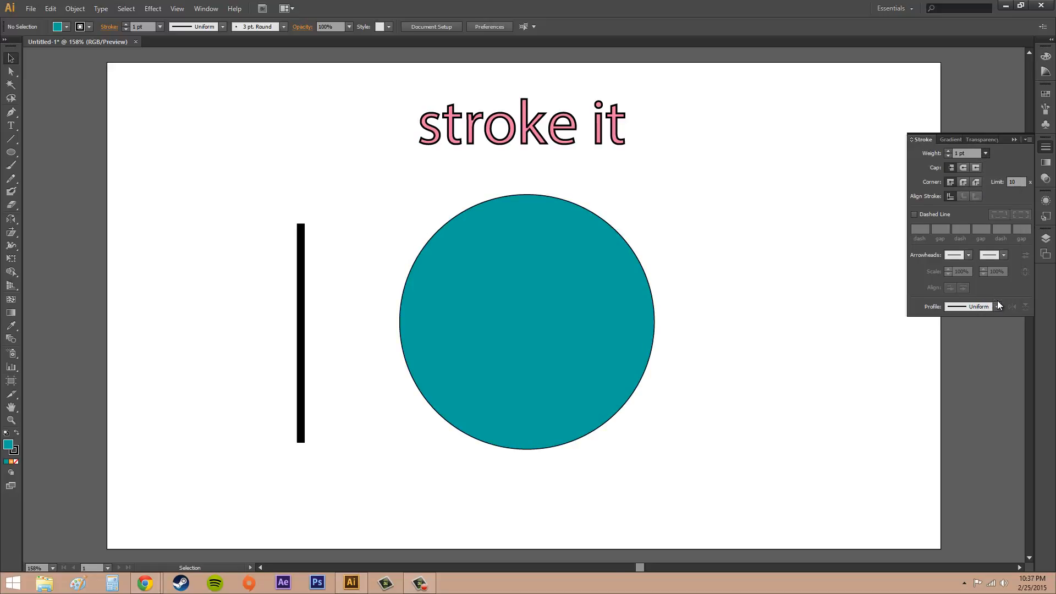
click(606, 226)
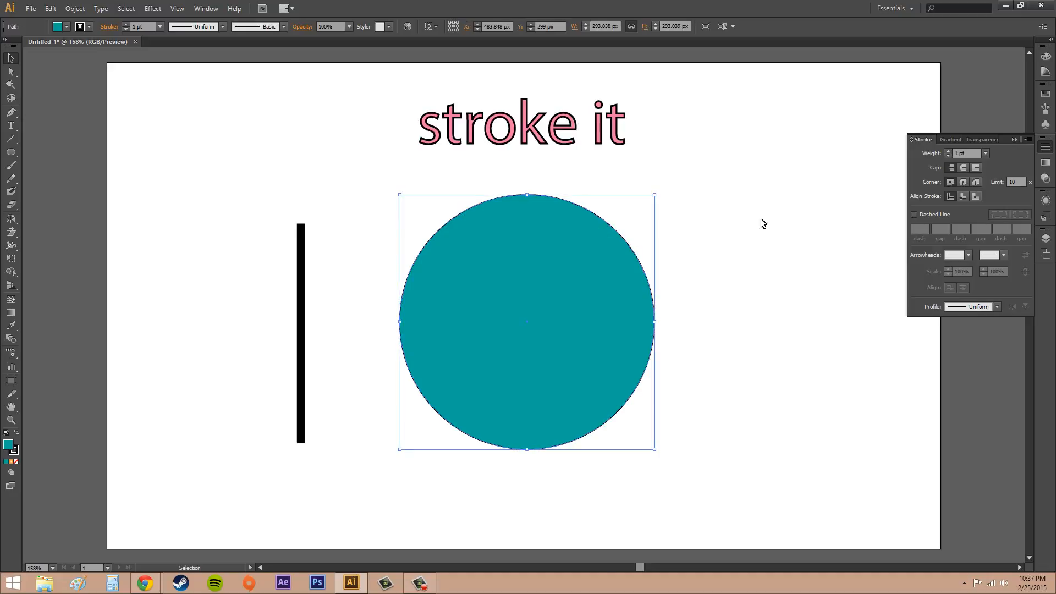
click(984, 154)
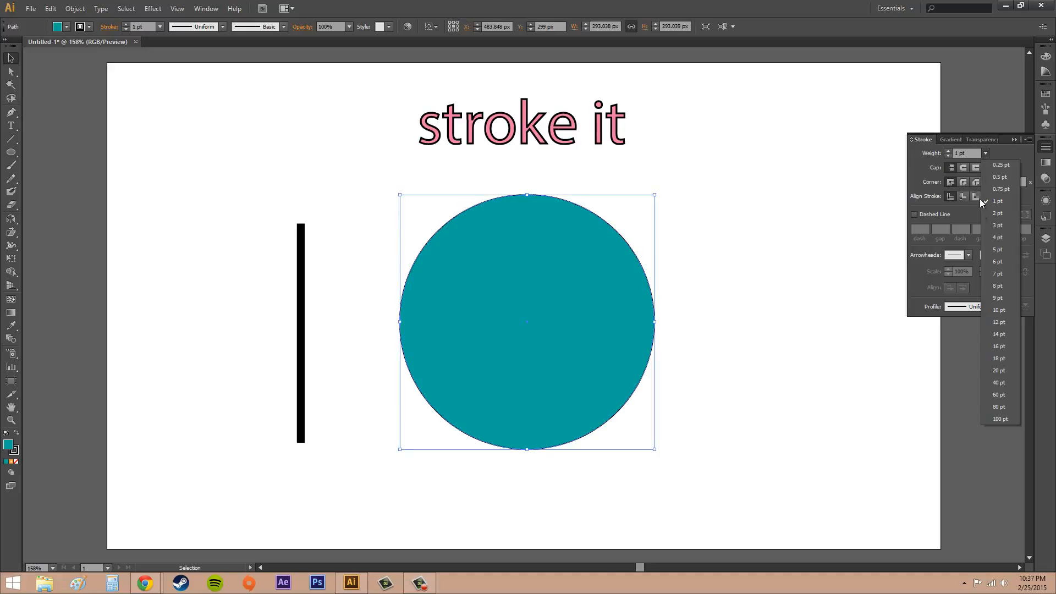
click(997, 298)
click(704, 213)
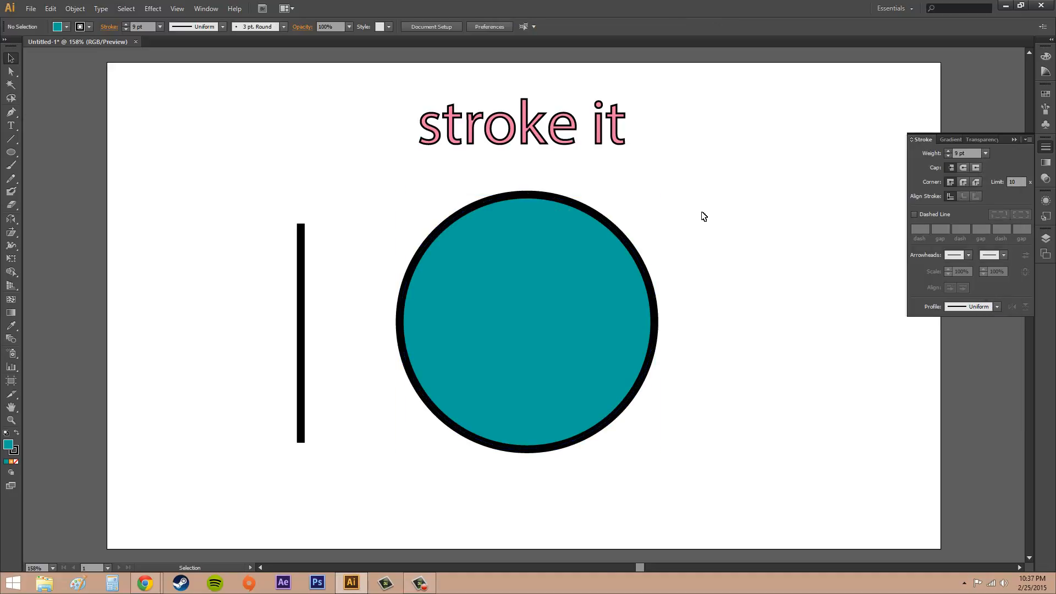
click(612, 307)
click(803, 267)
click(599, 251)
click(715, 236)
click(549, 220)
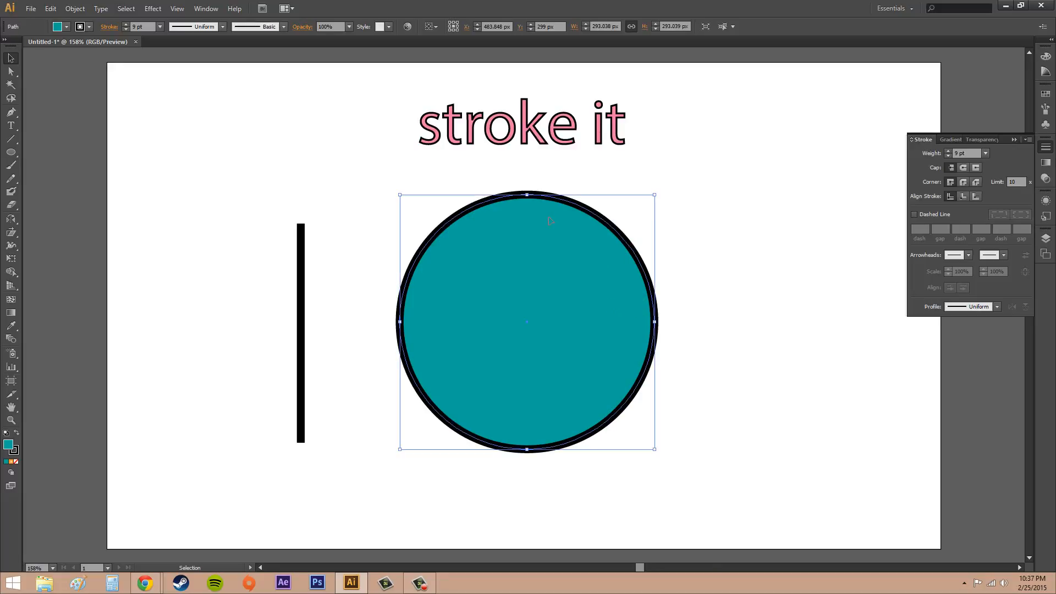
click(706, 249)
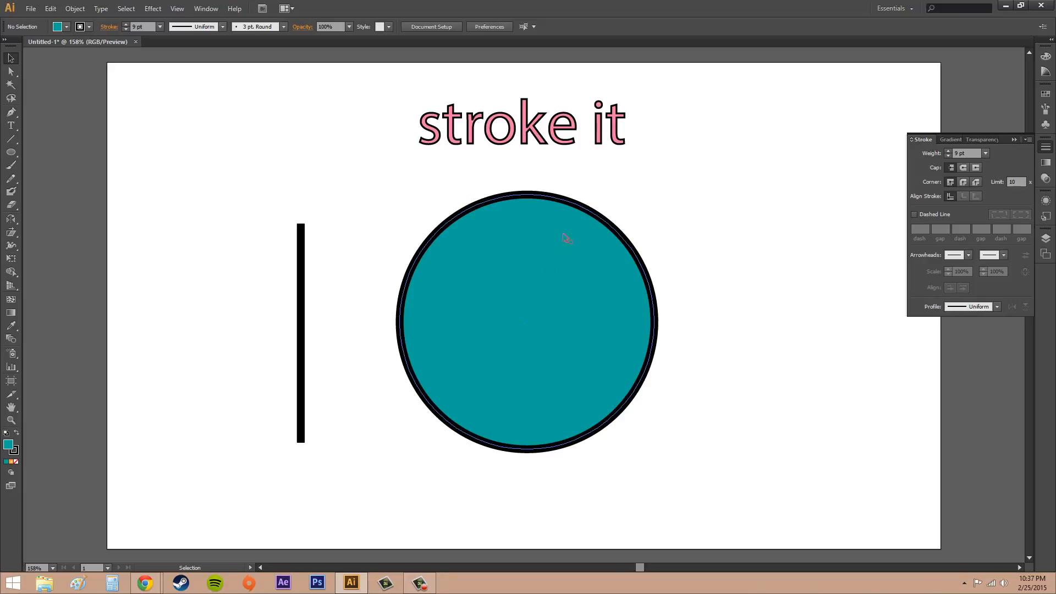
click(579, 269)
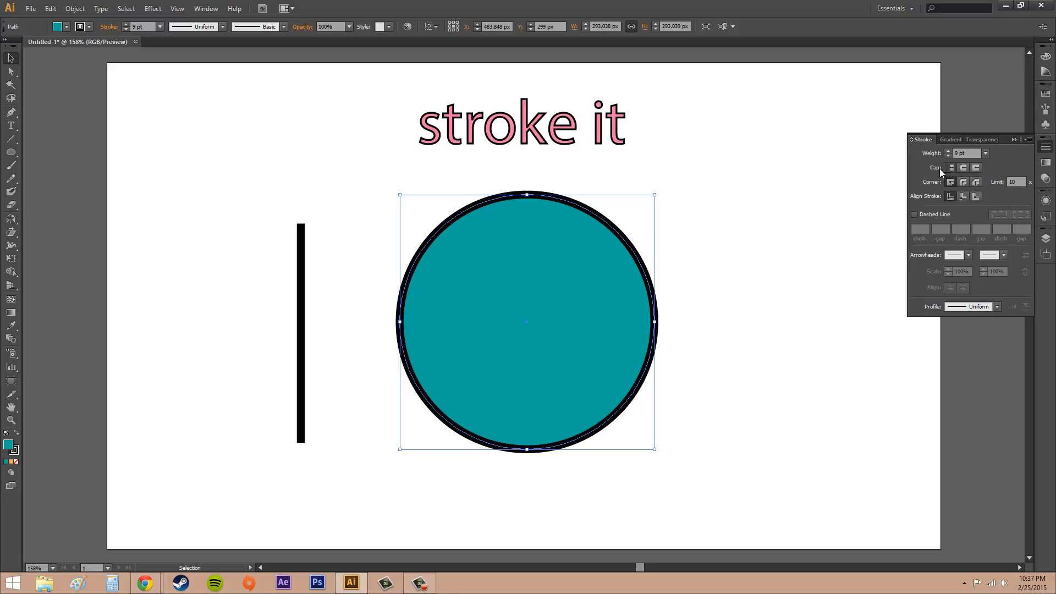
- Try a round cap and a projecting cap on the ends of the vertical line
click(304, 287)
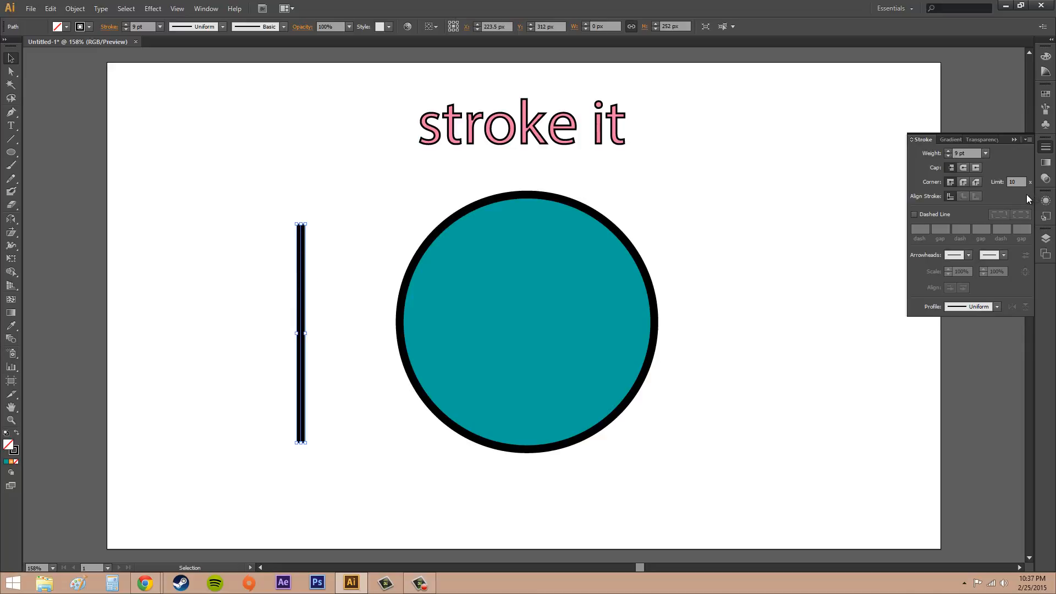
click(964, 167)
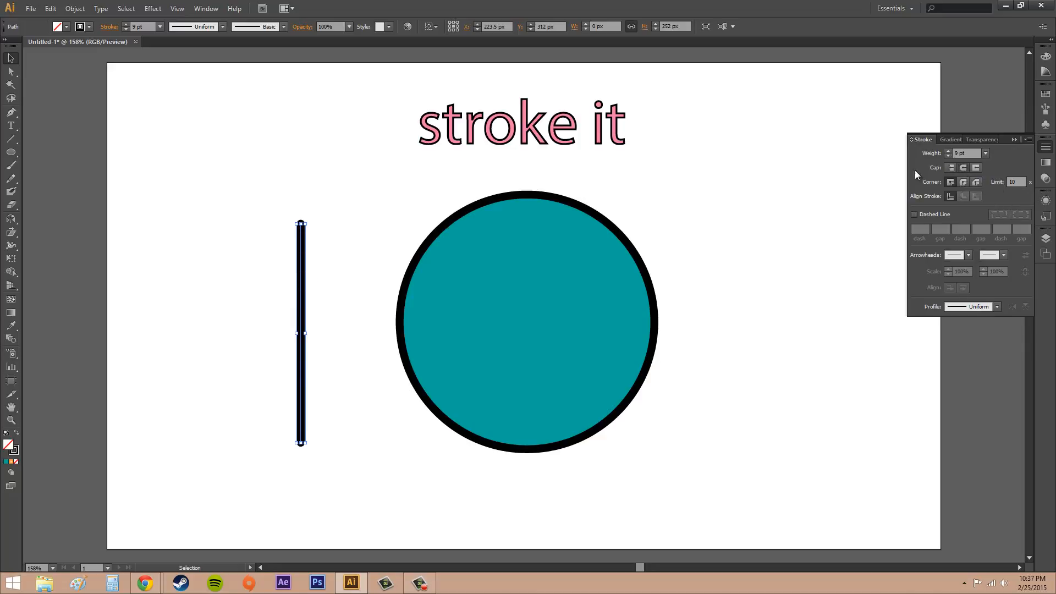
click(368, 185)
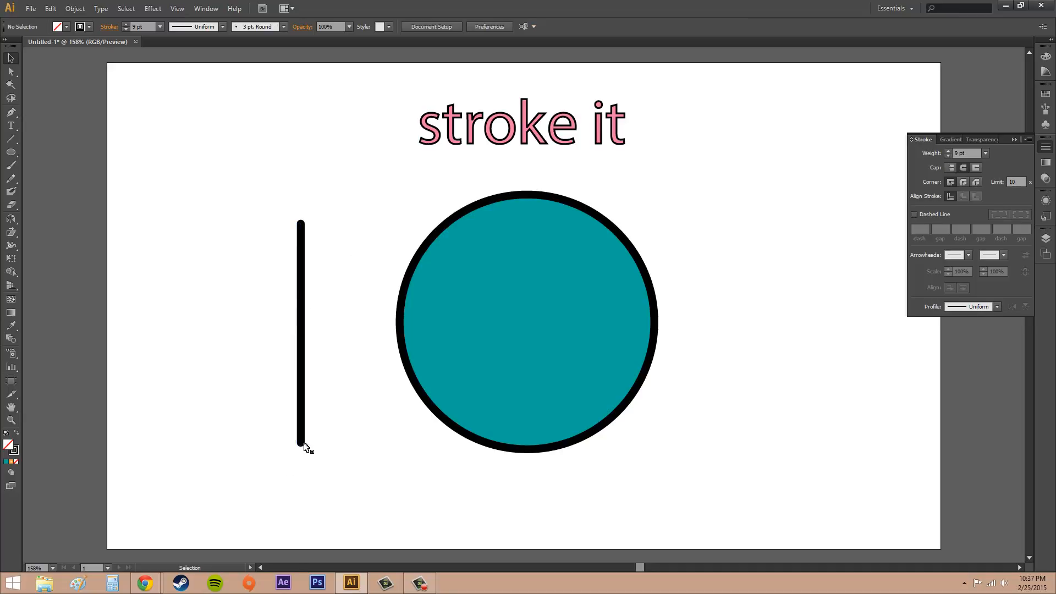
click(301, 319)
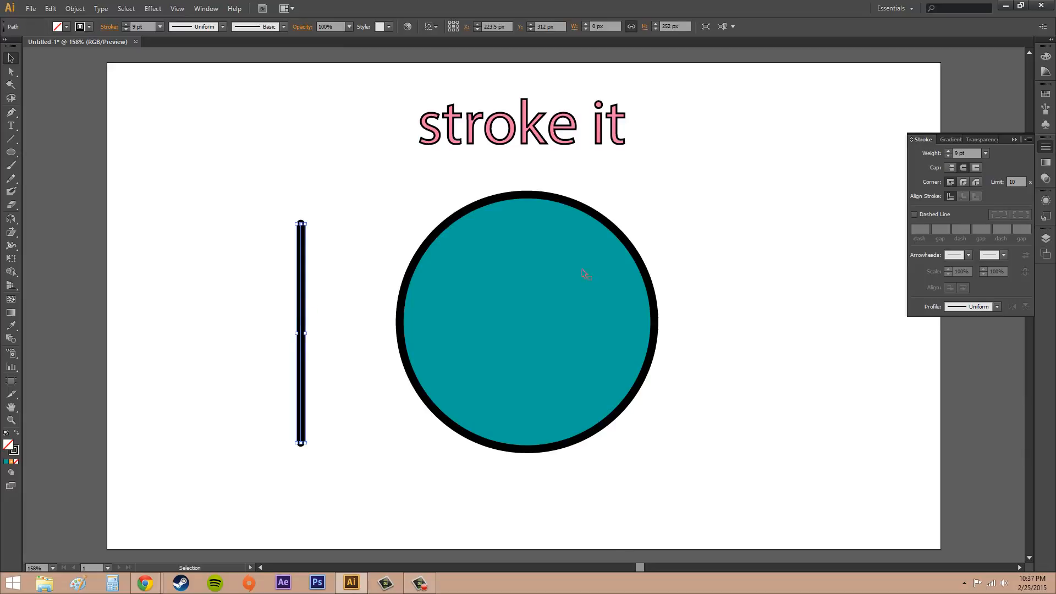
click(976, 171)
click(374, 234)
- Return the vertical line's ends to the butt cap and deselect the line
click(302, 312)
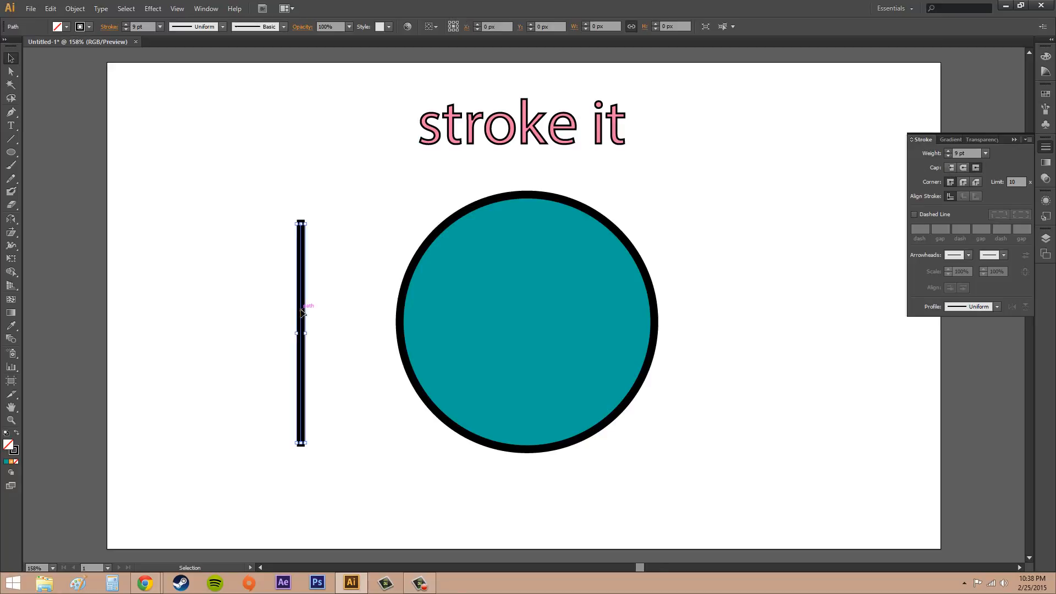
click(951, 169)
click(950, 168)
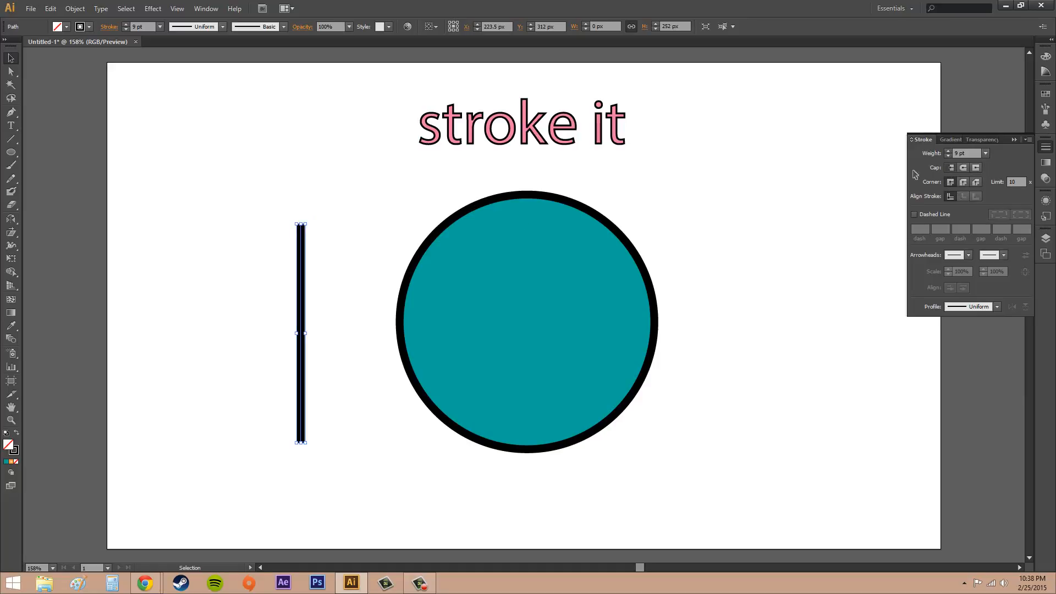
click(338, 230)
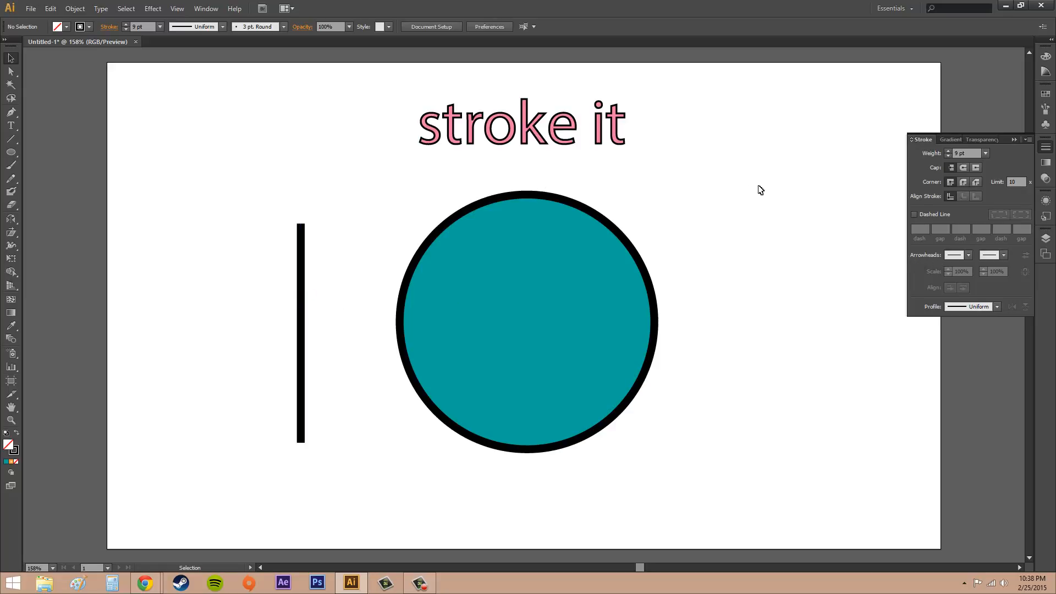
- Try the round join on the "stroke it" text's stroke corners, returning to the miter join
click(568, 147)
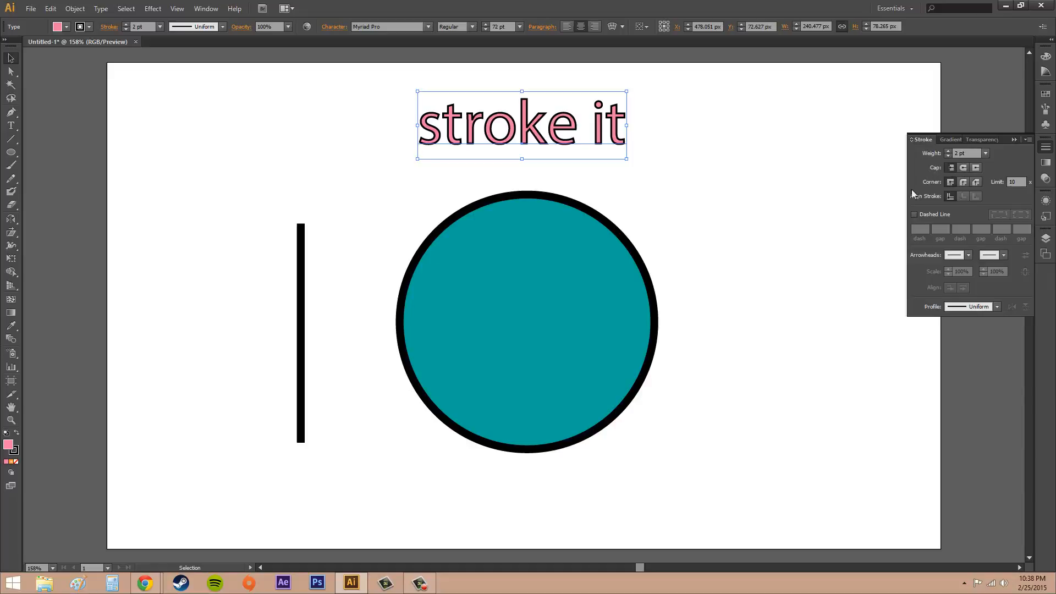
click(962, 182)
click(951, 182)
click(964, 182)
click(951, 182)
- Compare the round, bevel and miter joins on the "stroke it" text up close, ending on the miter join
key(z)
click(555, 116)
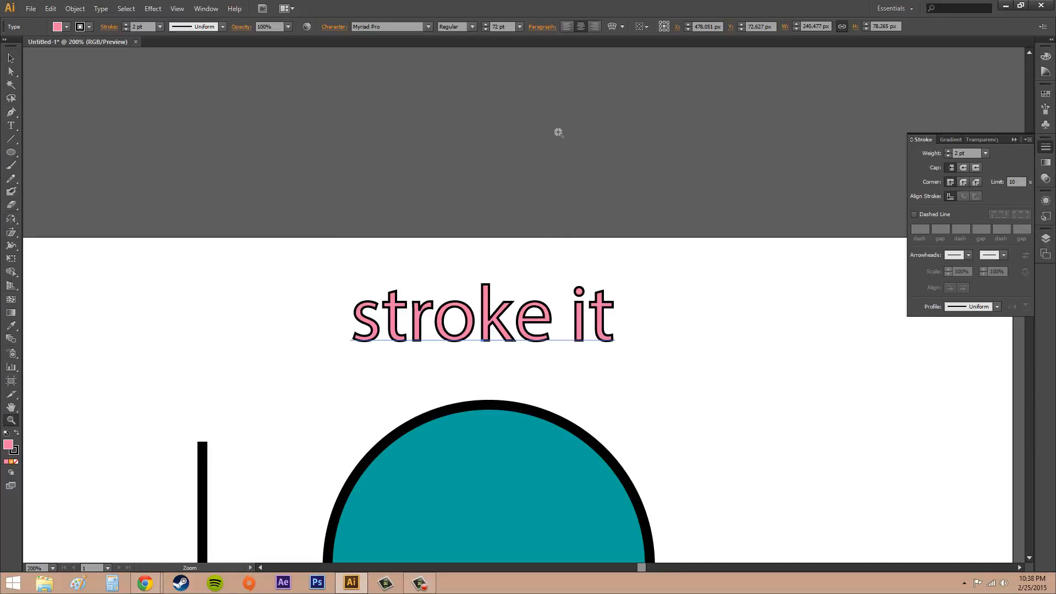
click(515, 336)
click(522, 284)
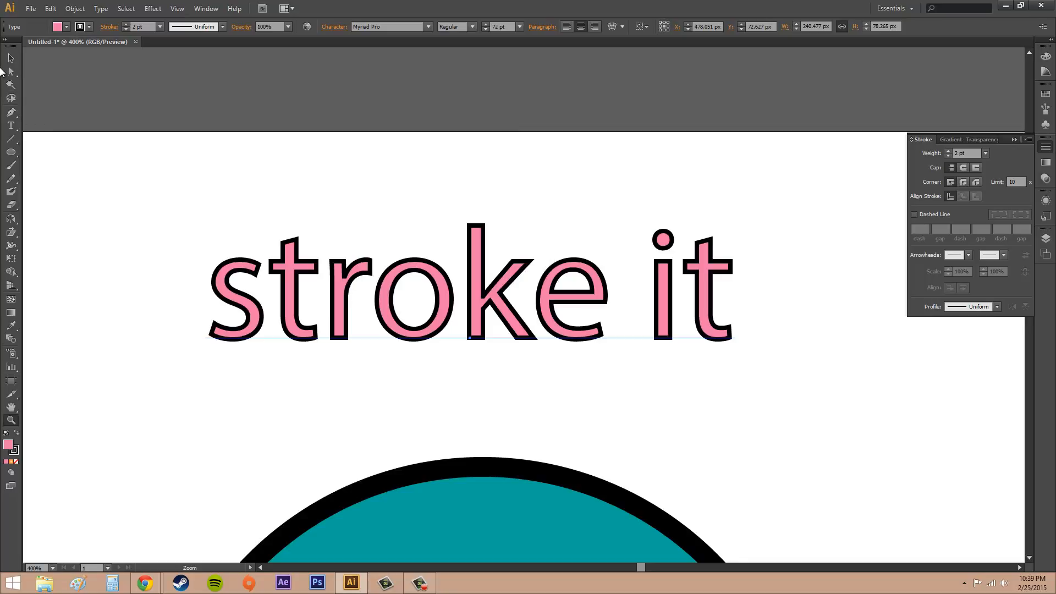
key(v)
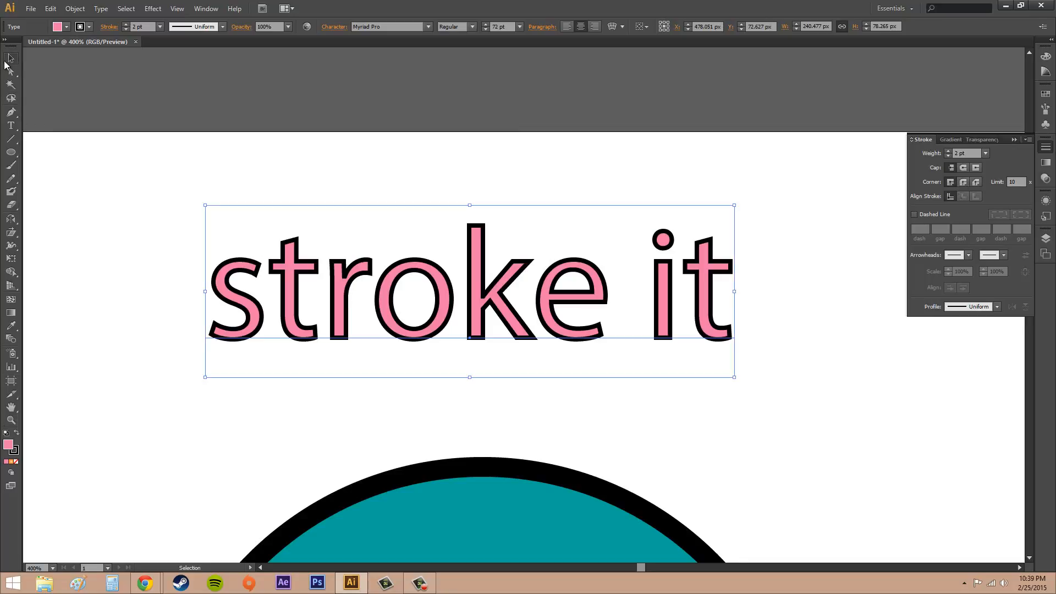
click(962, 183)
click(947, 182)
click(974, 183)
click(951, 182)
click(965, 182)
click(949, 183)
- With the whole artboard in view, try aligning the teal circle's stroke to the inside and to the outside
scroll(731, 275, down, 1)
scroll(749, 287, up, 1)
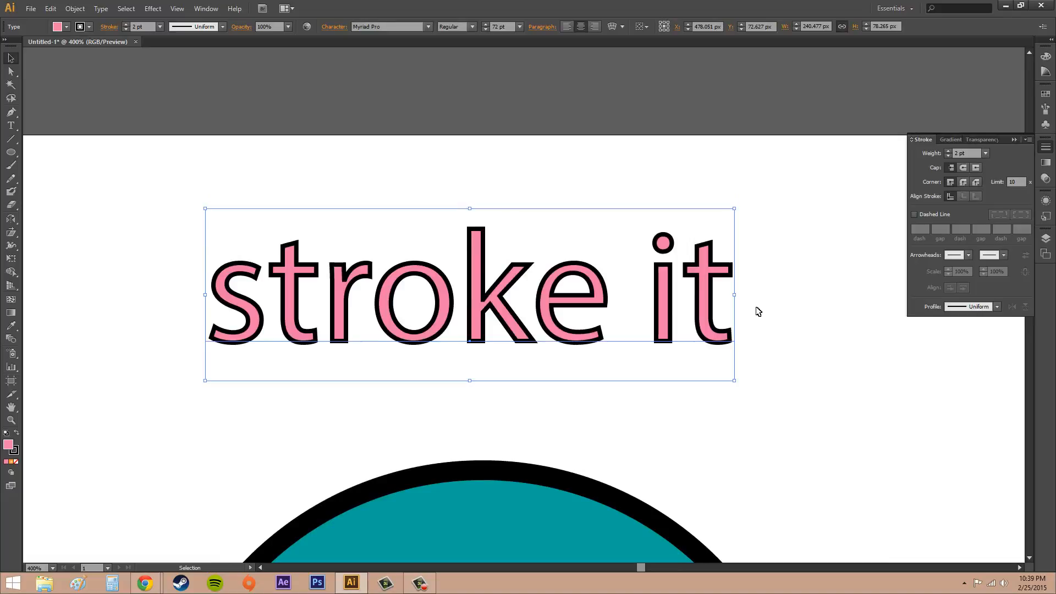
click(53, 568)
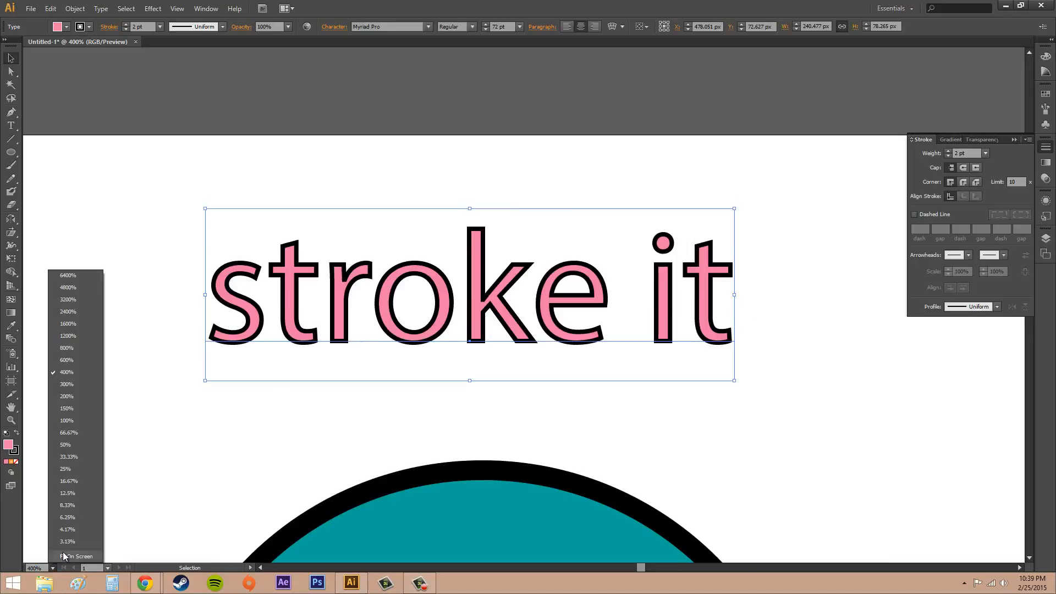
click(71, 557)
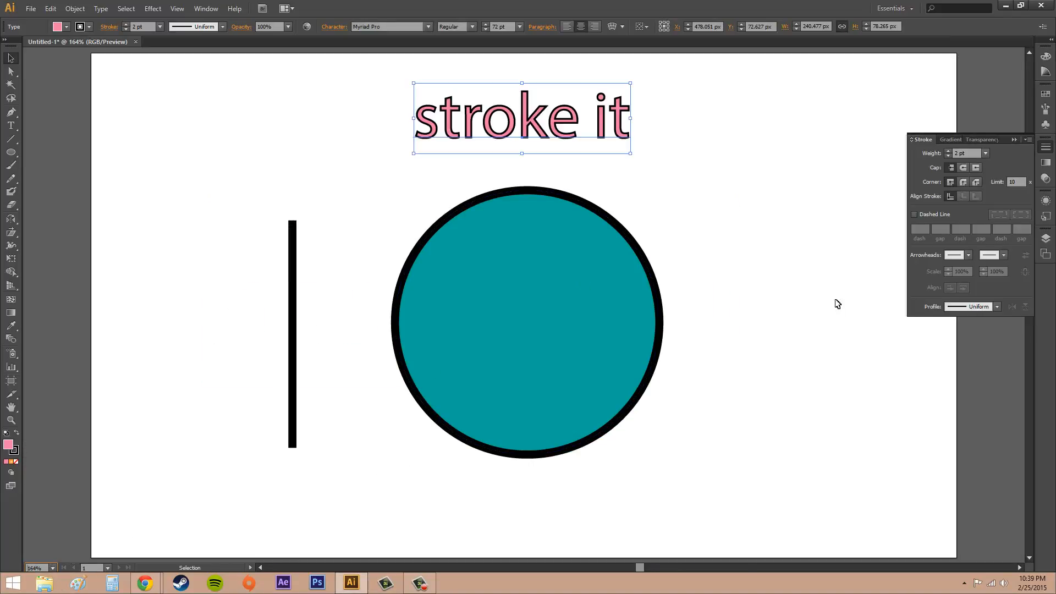
click(848, 230)
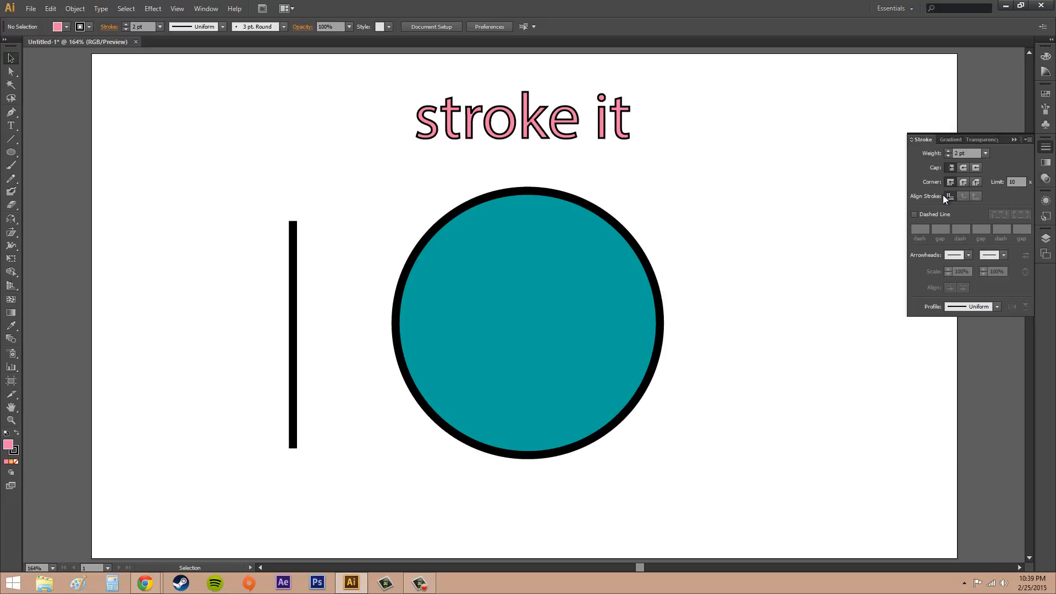
click(507, 319)
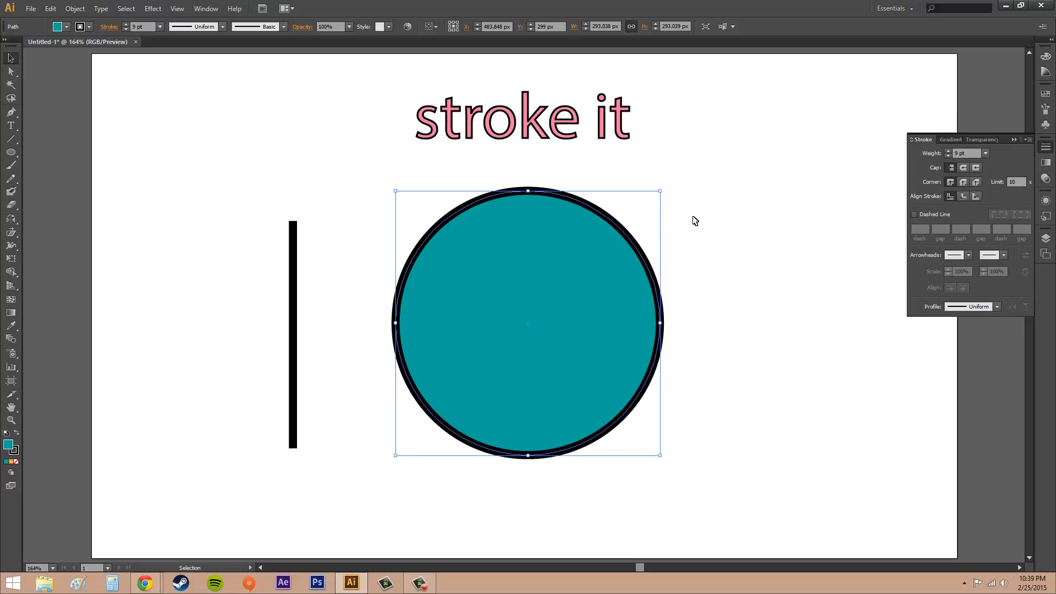
click(962, 196)
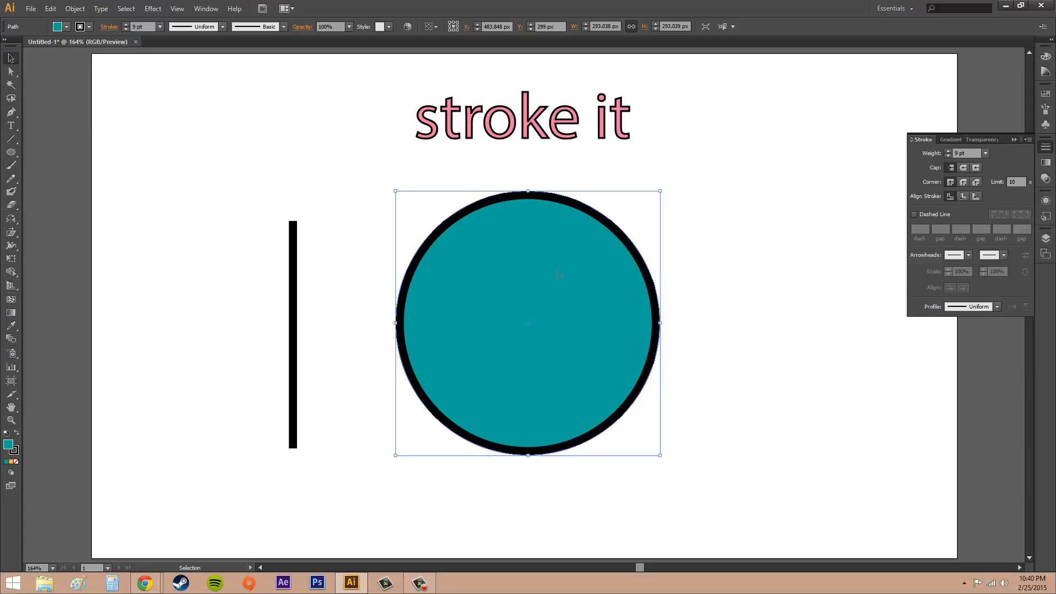
click(975, 196)
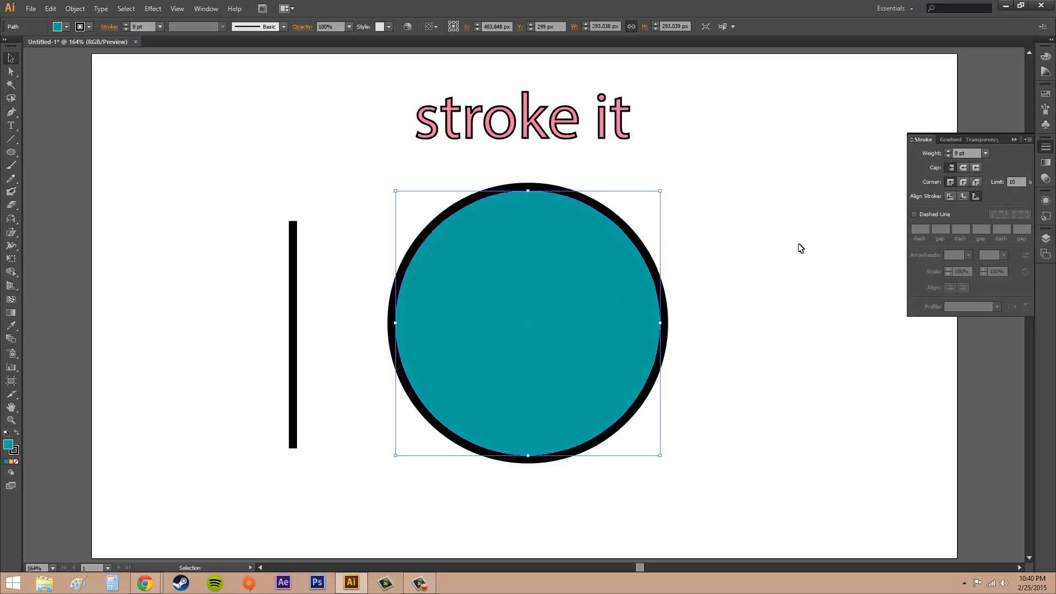
- Return the teal circle's stroke alignment to center and deselect the circle
click(950, 196)
click(714, 253)
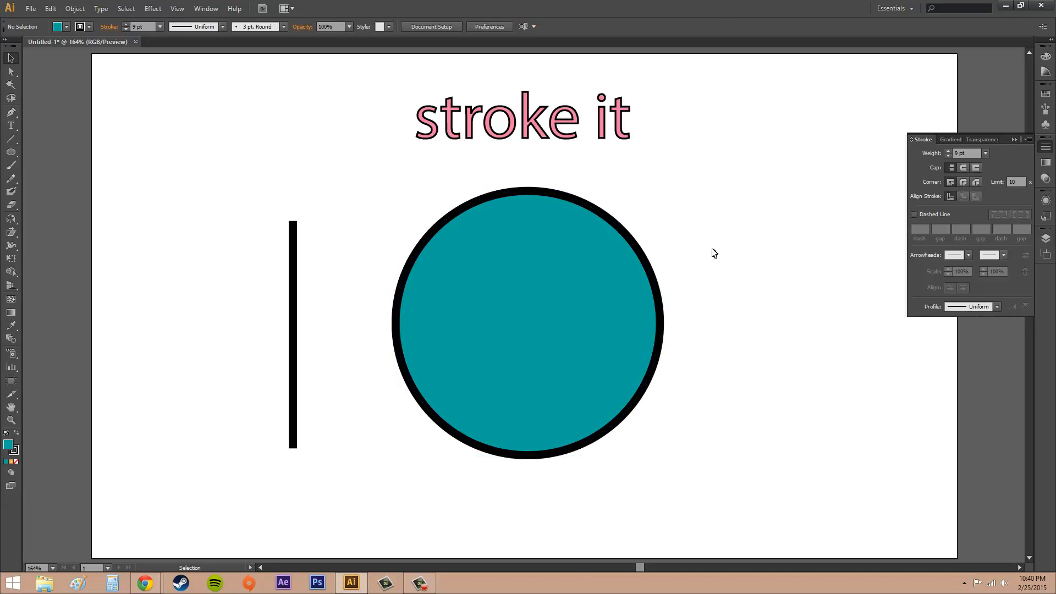
click(587, 252)
click(795, 271)
- Make the vertical line's stroke dashed and compare exact dash lengths with dashes aligned to corners and path ends, ending on the aligned option
click(294, 341)
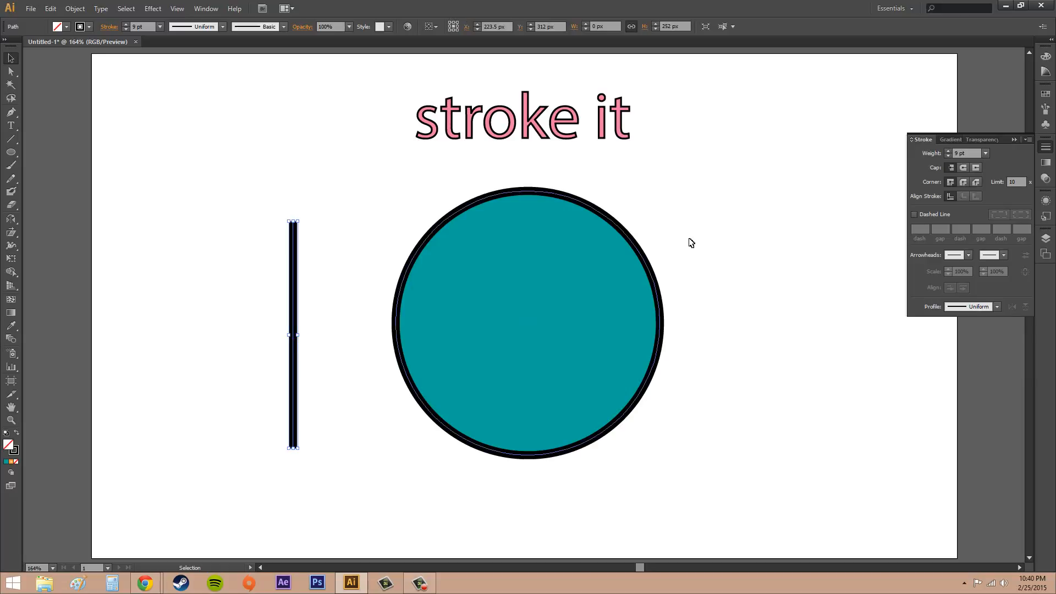
click(914, 213)
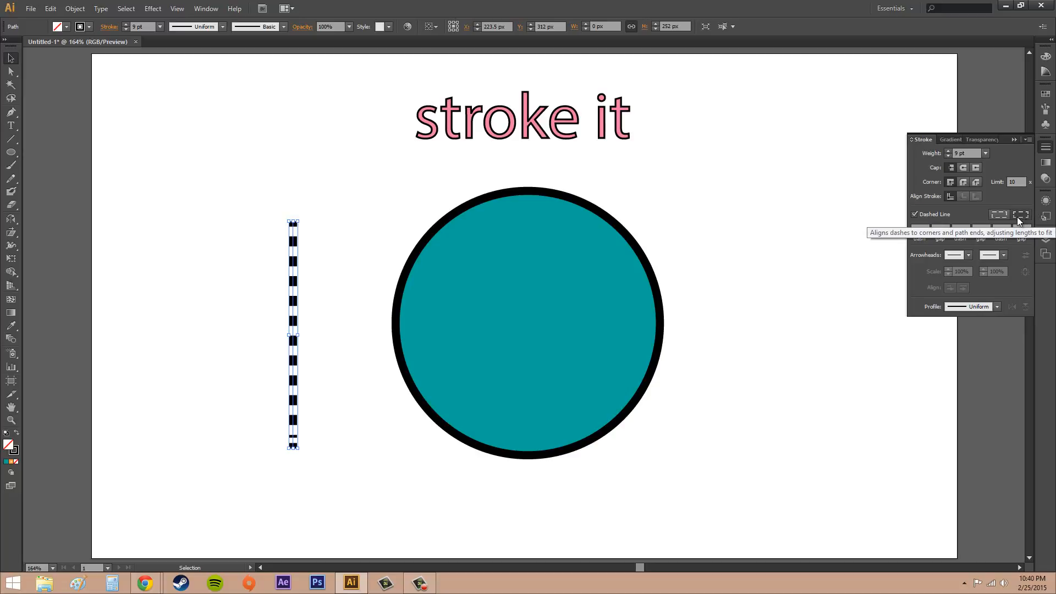
click(998, 215)
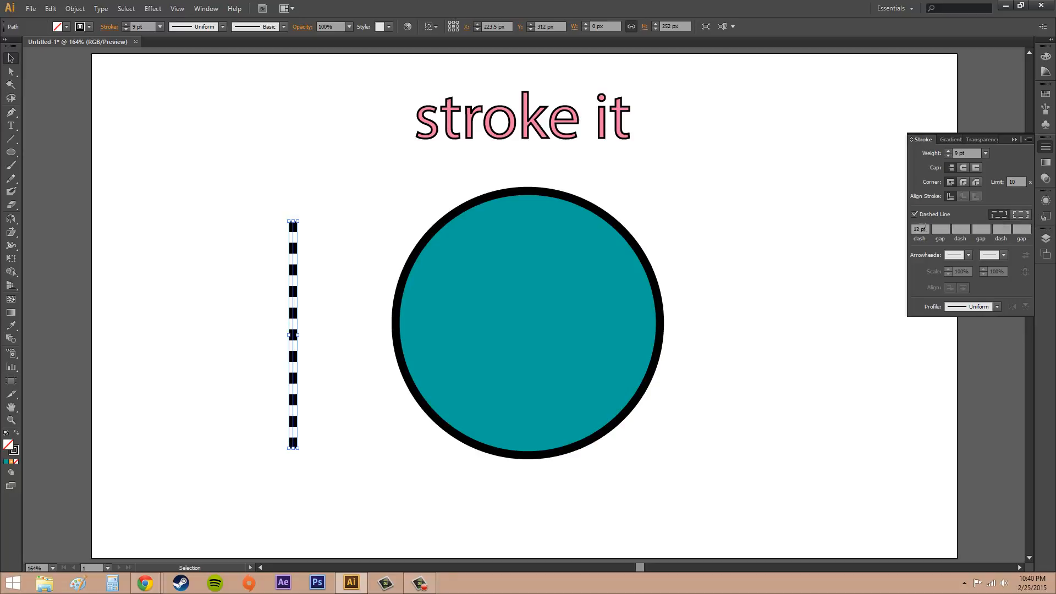
click(1026, 215)
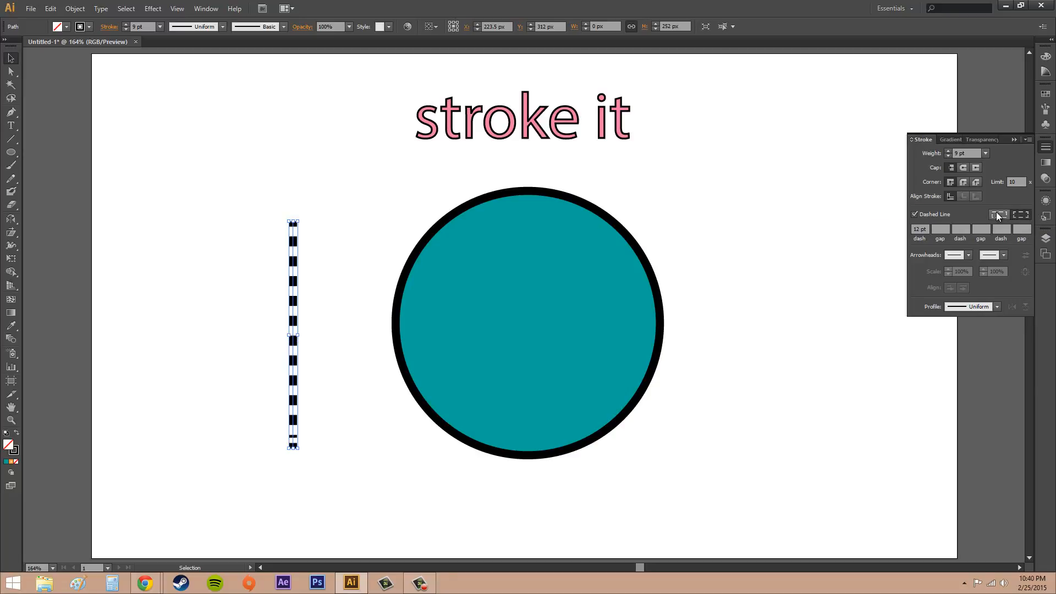
click(997, 212)
click(1017, 214)
click(997, 215)
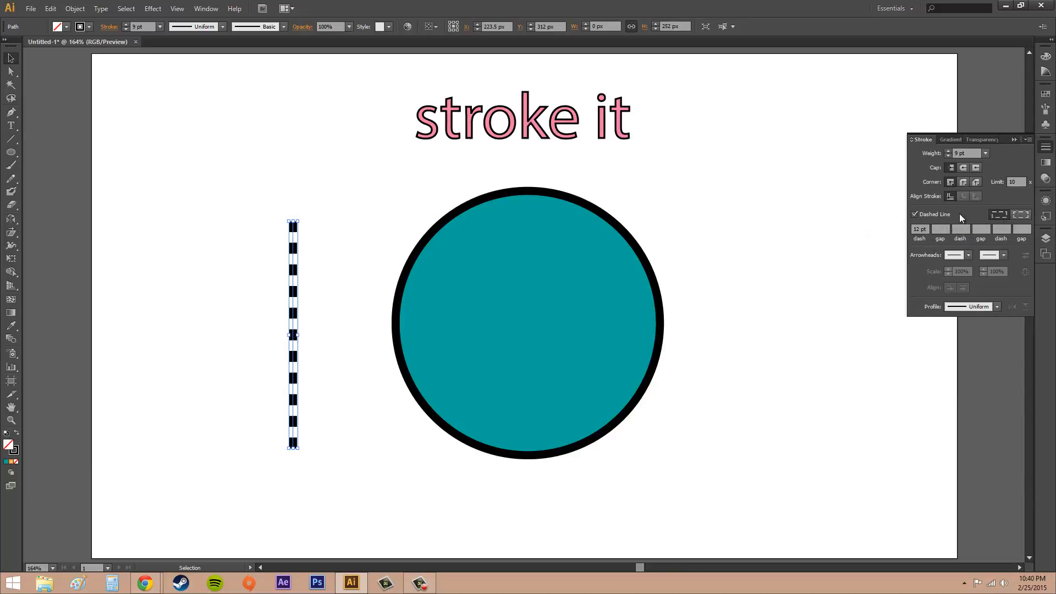
click(1025, 215)
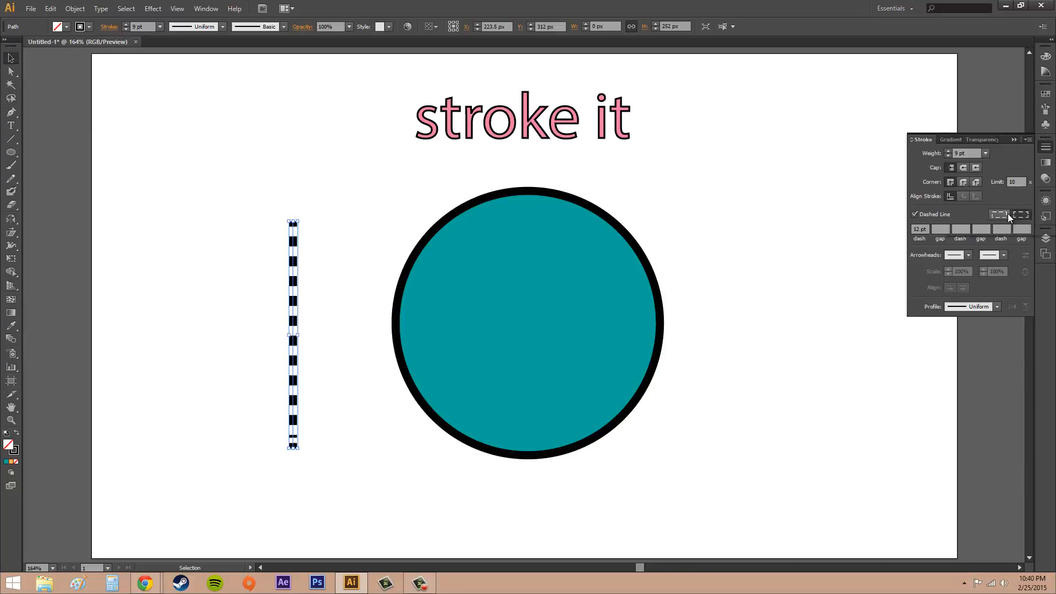